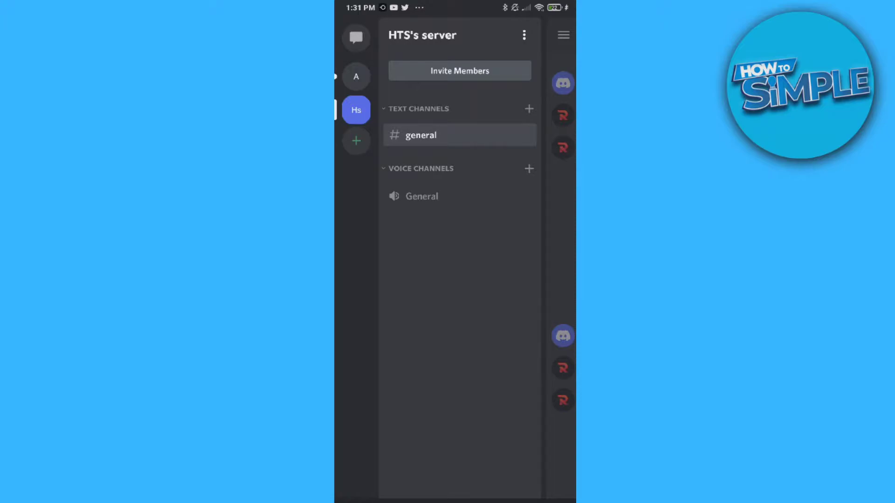
Step: Slide the #general channel chat into view and open it
mouse_move(546, 252)
mouse_down()
mouse_move(392, 252)
mouse_move(546, 252)
mouse_move(475, 252)
mouse_up()
click(421, 134)
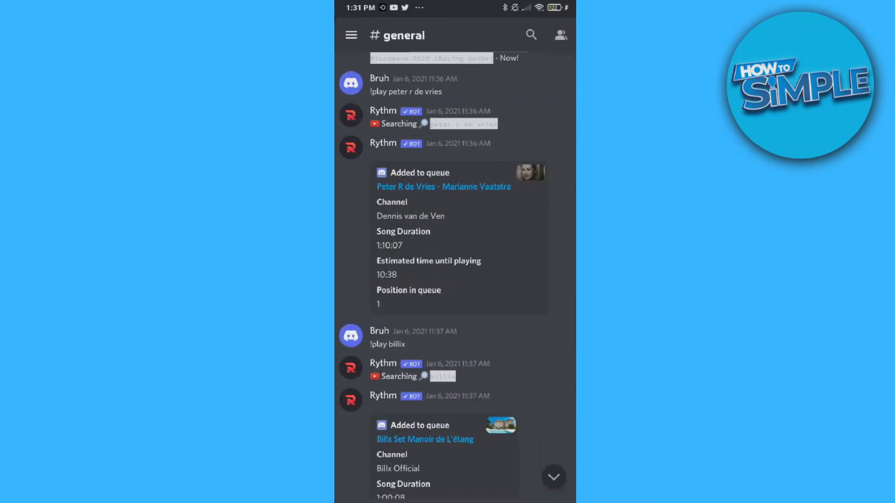
scroll(455, 280, down, 10)
scroll(454, 280, up, 5)
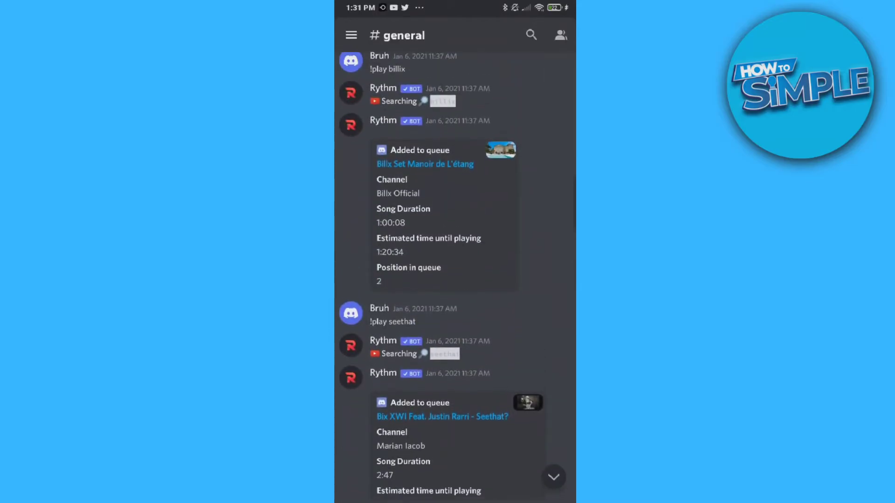
drag(349, 251, 546, 252)
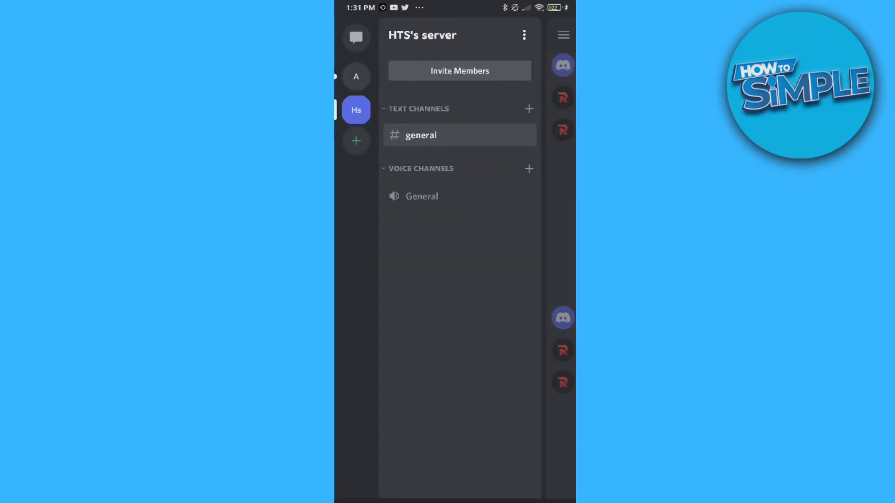
Step: Open the HTS server options sheet and choose Settings
click(524, 36)
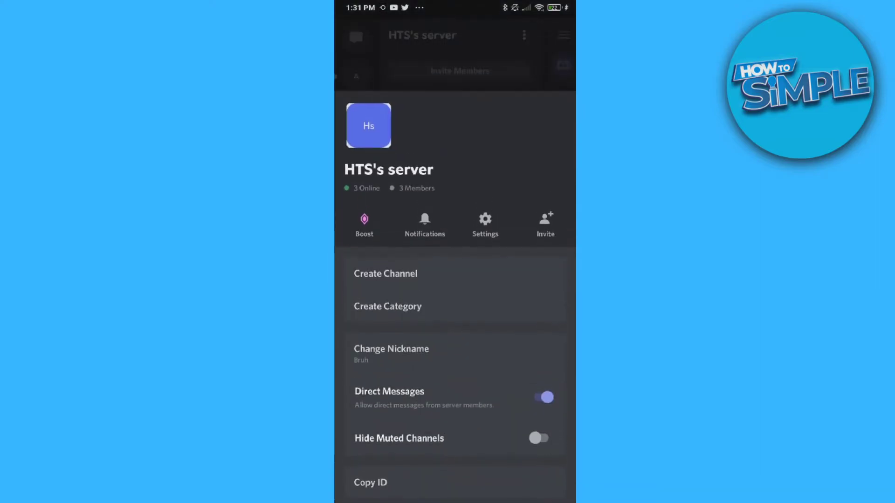
click(484, 287)
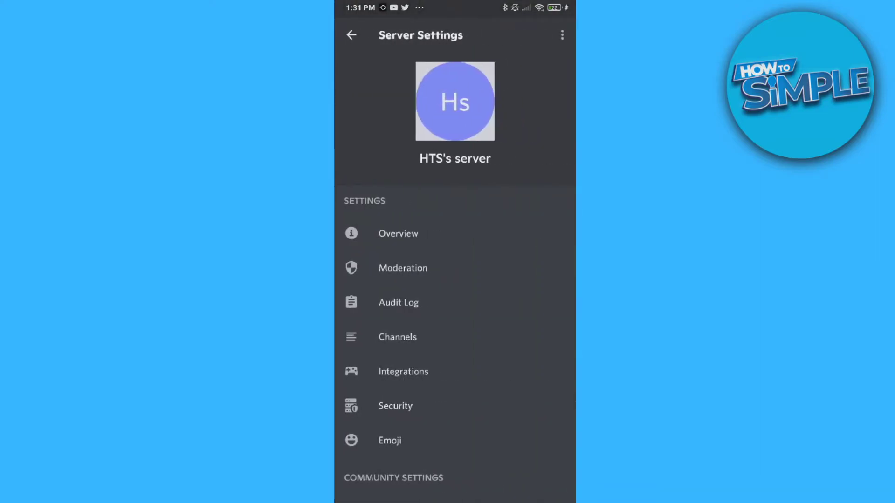
scroll(455, 279, down, 3)
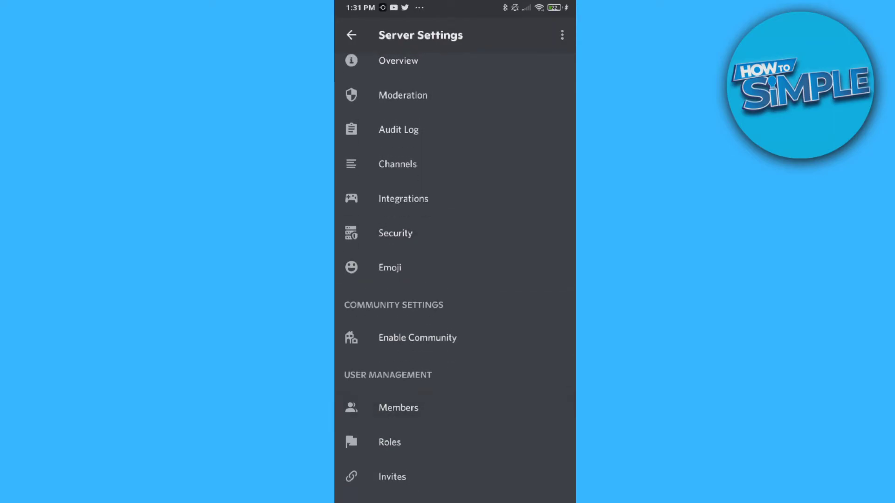
Step: Open the Members list and bring up Rythm's management options
click(398, 408)
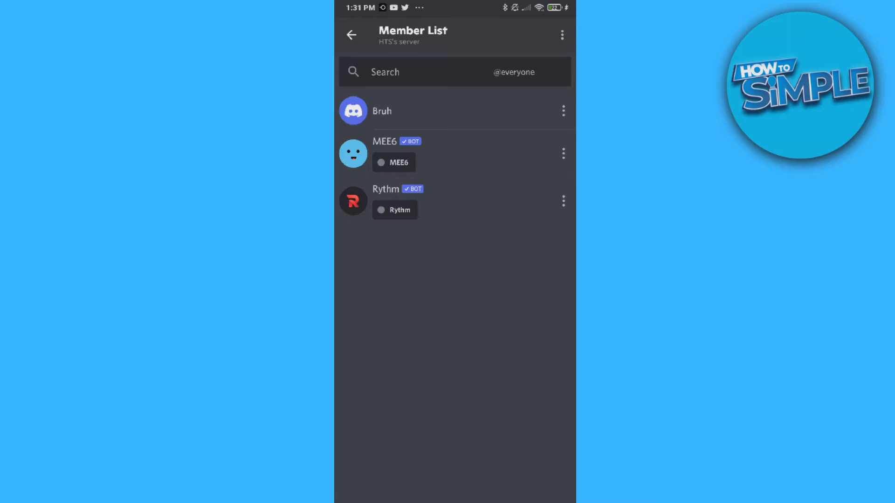
click(420, 201)
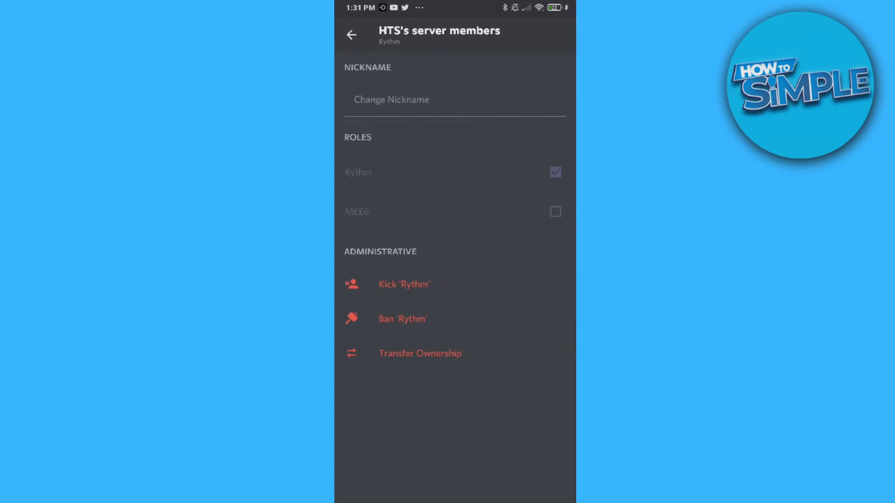
Step: Kick Rythm with confirmation, then recheck its entry in the Members list
click(403, 284)
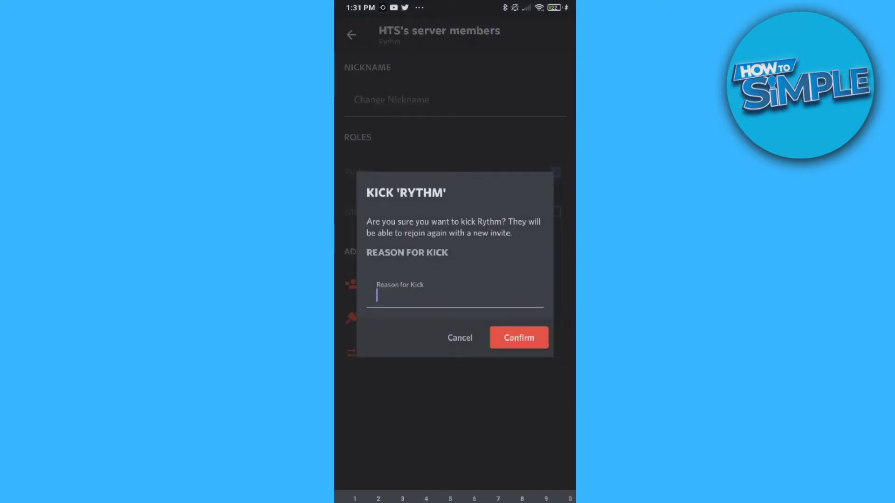
click(519, 338)
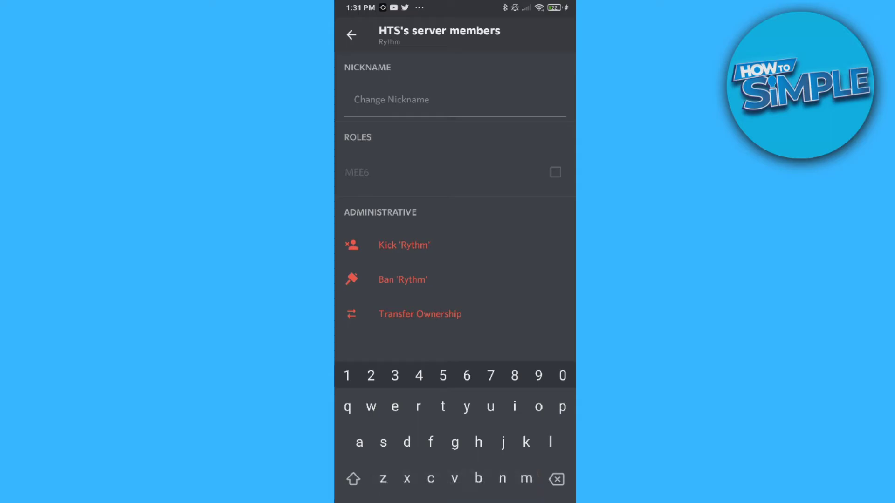
click(352, 35)
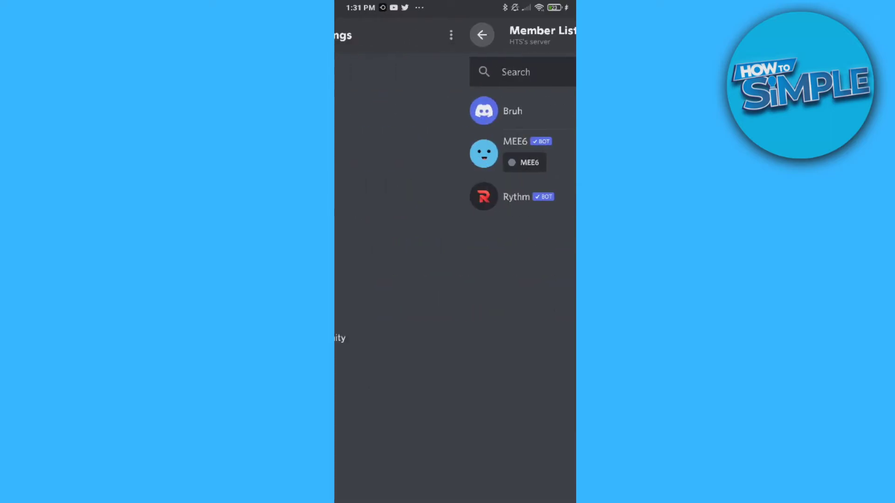
scroll(454, 280, up, 3)
scroll(455, 280, down, 3)
click(413, 399)
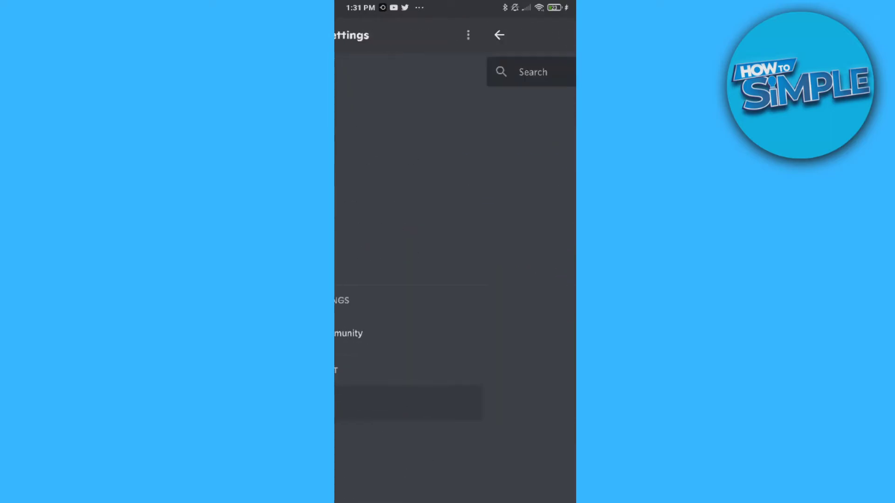
click(455, 196)
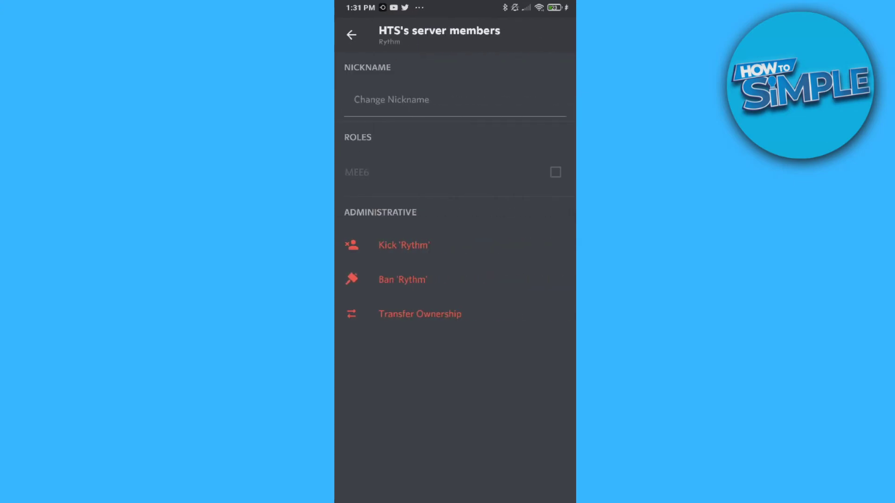
click(351, 34)
Step: Go back to the server's channel list and open #general
click(351, 35)
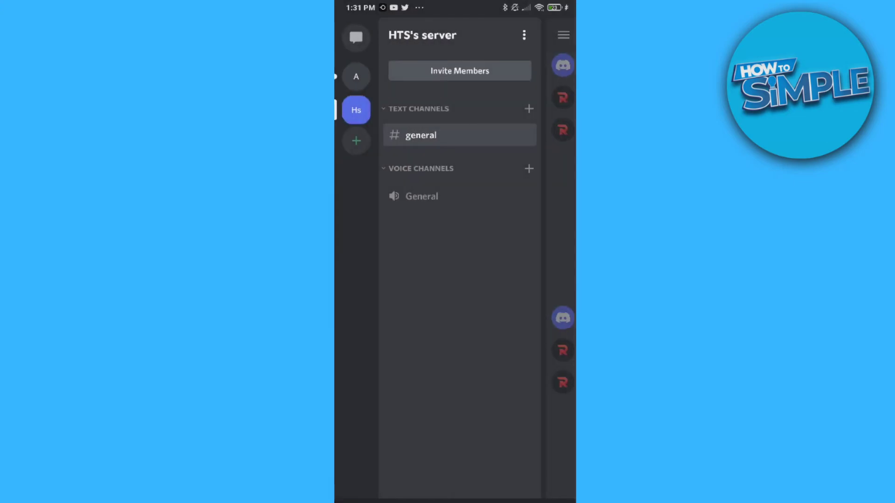
click(421, 135)
scroll(455, 281, up, 5)
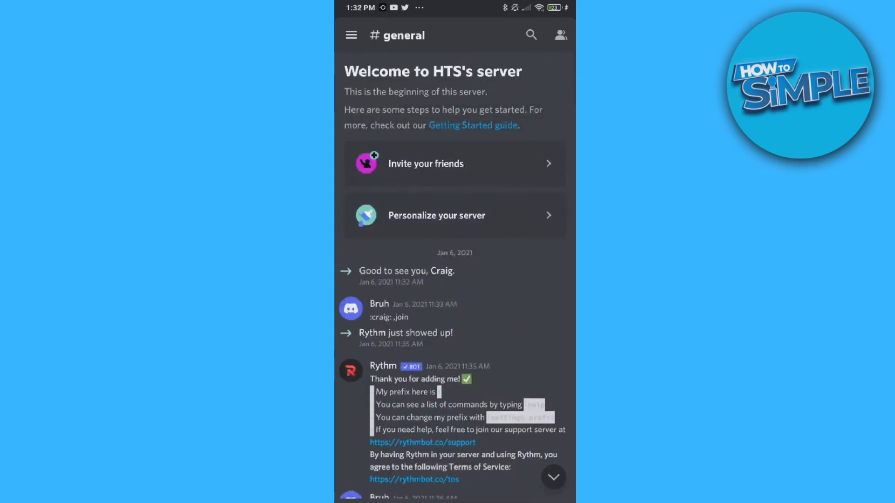
scroll(455, 280, down, 15)
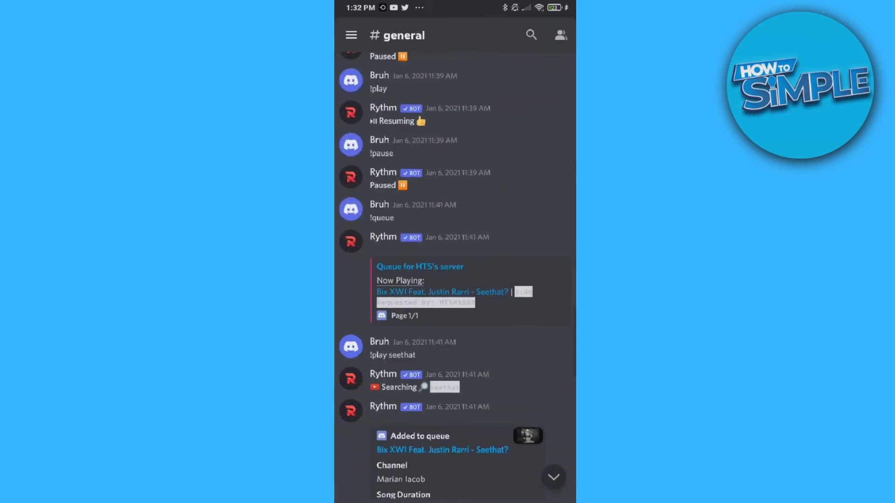